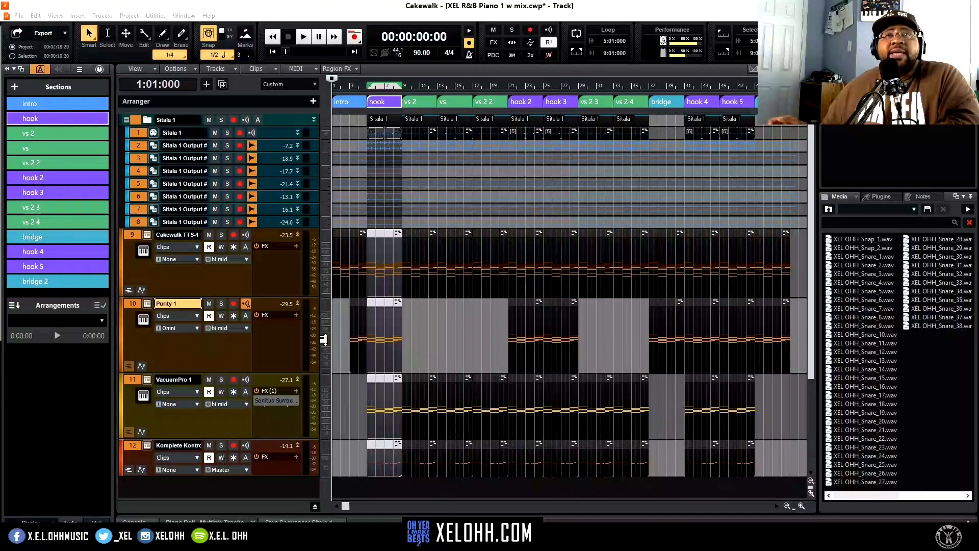
Open the Sitala drum sampler on track 1 and audition the snap, closed hi-hat, open hi-hat and snare pads.
{"action": "left_click", "coordinate": [154, 134]}
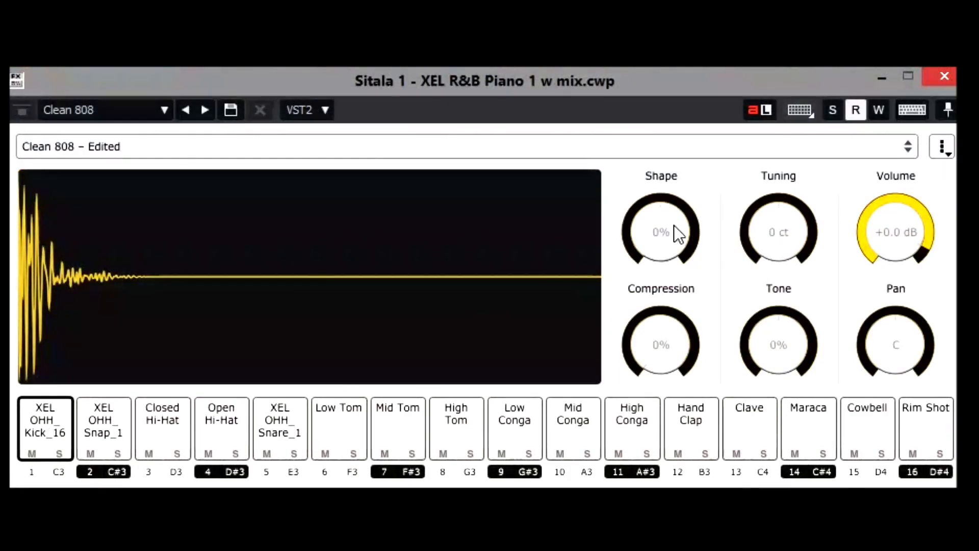
{"action": "mouse_move", "coordinate": [668, 228]}
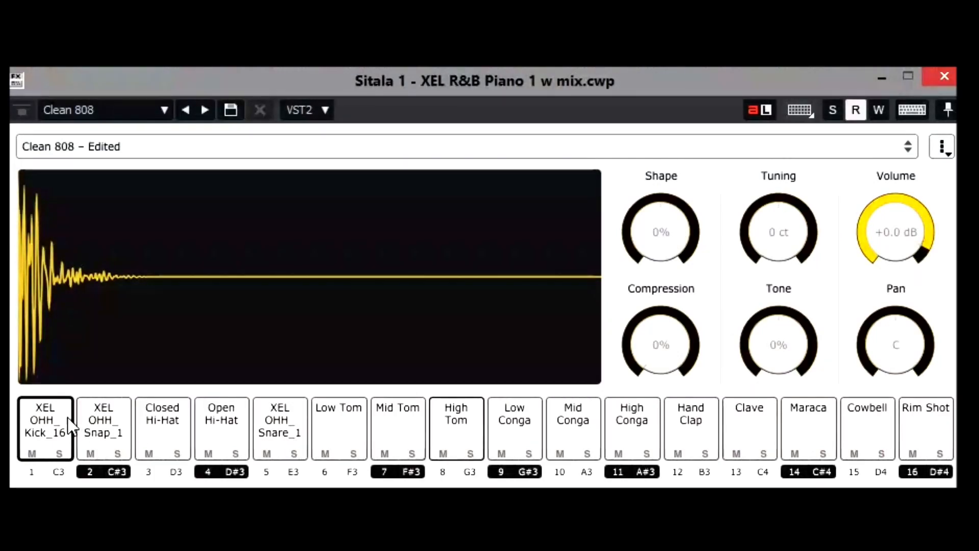
{"action": "left_click", "coordinate": [104, 426]}
{"action": "left_click", "coordinate": [168, 426]}
{"action": "left_click", "coordinate": [223, 426]}
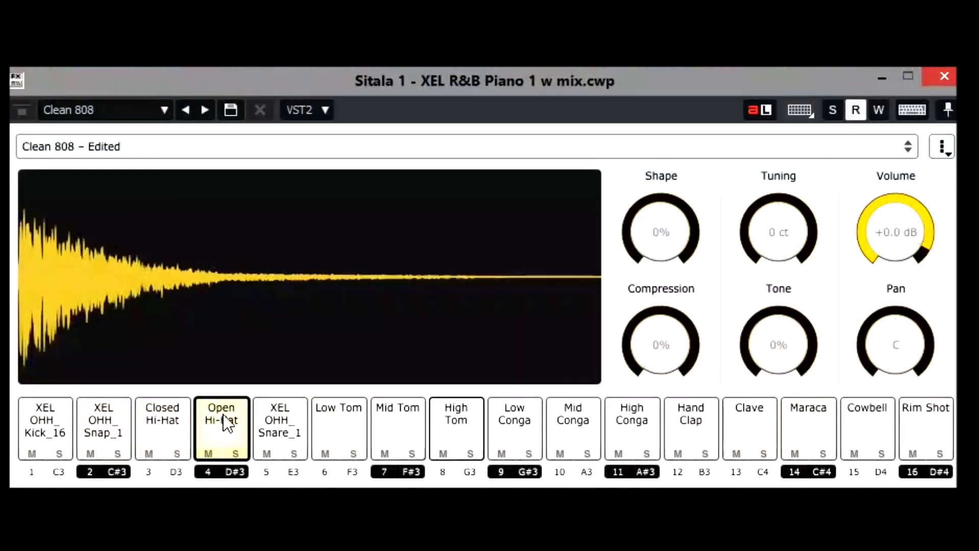
{"action": "left_click", "coordinate": [281, 426]}
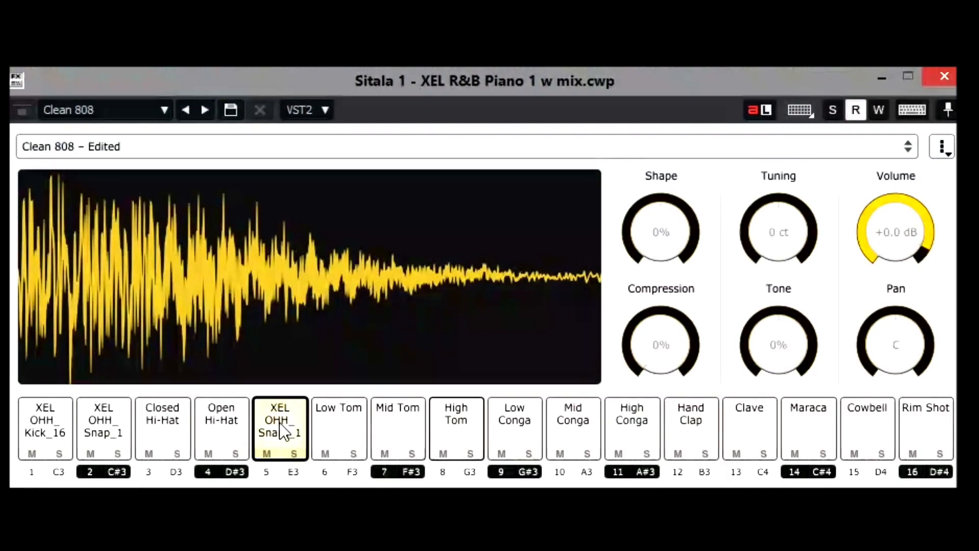
Cycle the snare pad's sample forward to XEL OHH_Snare_4 and back to XEL OHH_Snare_1, and close the sampler.
{"action": "mouse_move", "coordinate": [281, 377]}
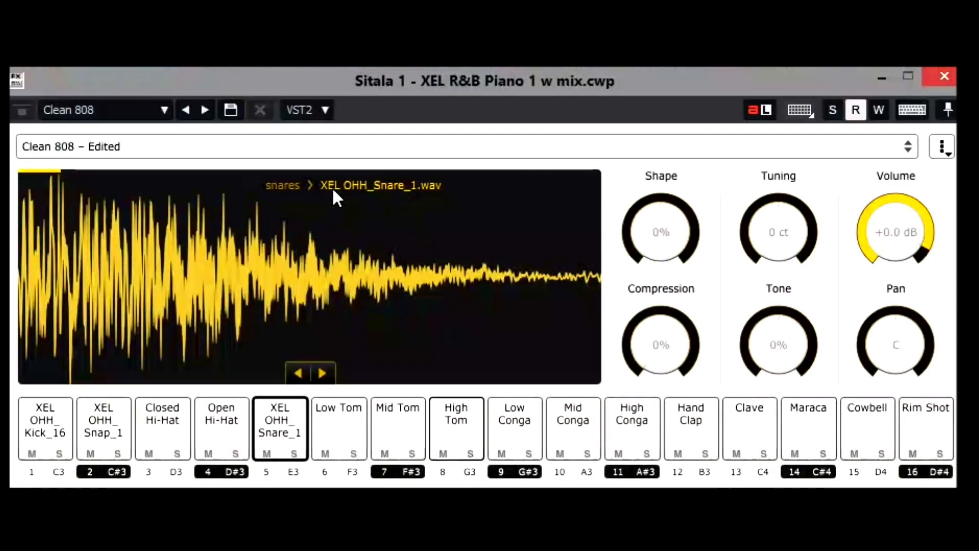
{"action": "left_click", "coordinate": [326, 371]}
{"action": "left_click", "coordinate": [326, 372]}
{"action": "left_click", "coordinate": [326, 371]}
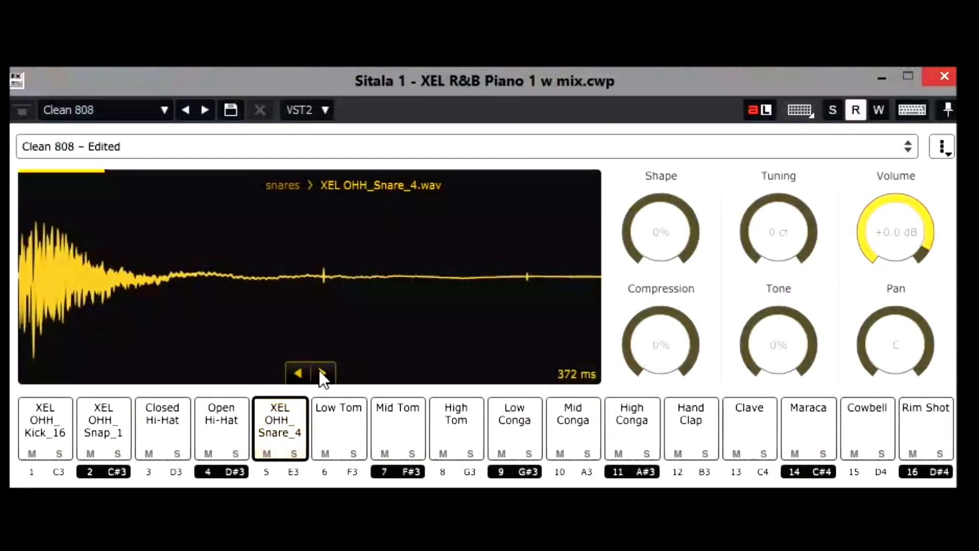
{"action": "left_click", "coordinate": [299, 372]}
{"action": "left_click", "coordinate": [299, 372]}
{"action": "left_click", "coordinate": [299, 372]}
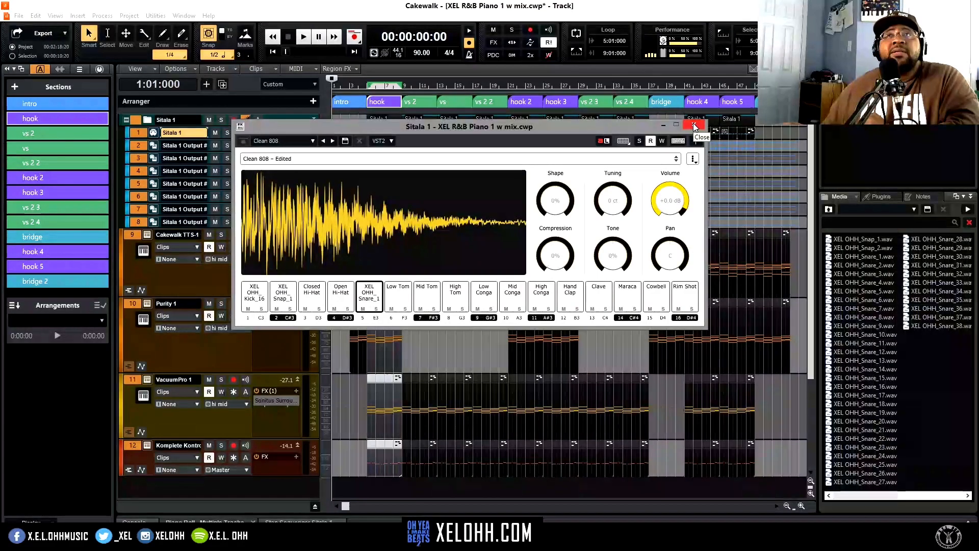
{"action": "left_click", "coordinate": [694, 125]}
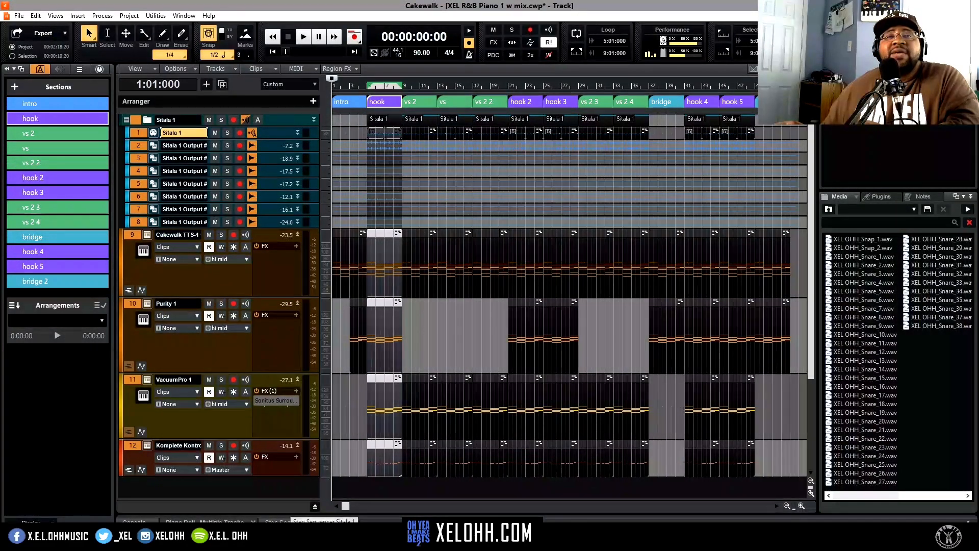
Examine the Sitala 1 drum pattern in the step sequencer and return to the track view.
{"action": "left_click", "coordinate": [290, 524]}
{"action": "scroll", "coordinate": [756, 354], "scroll_direction": "up", "scroll_amount": 1}
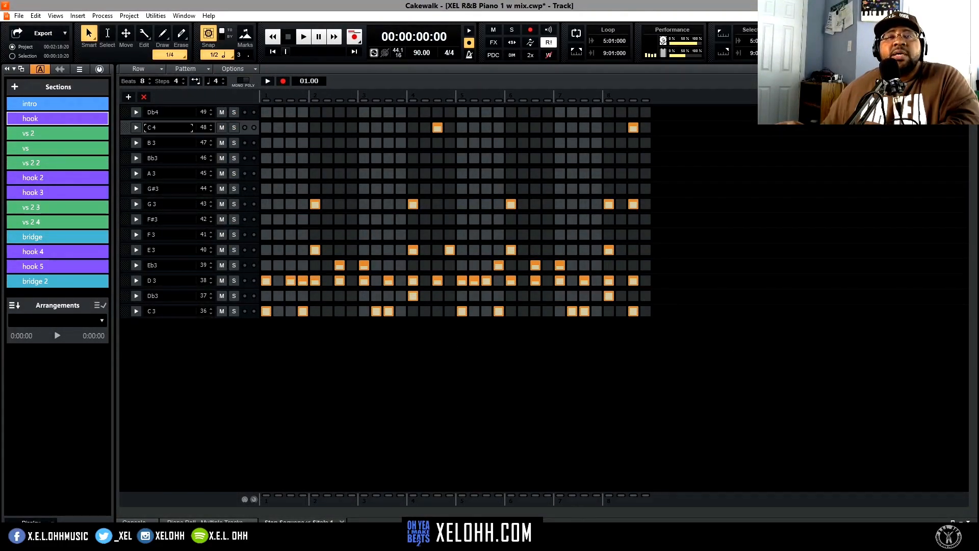
{"action": "key", "text": "d"}
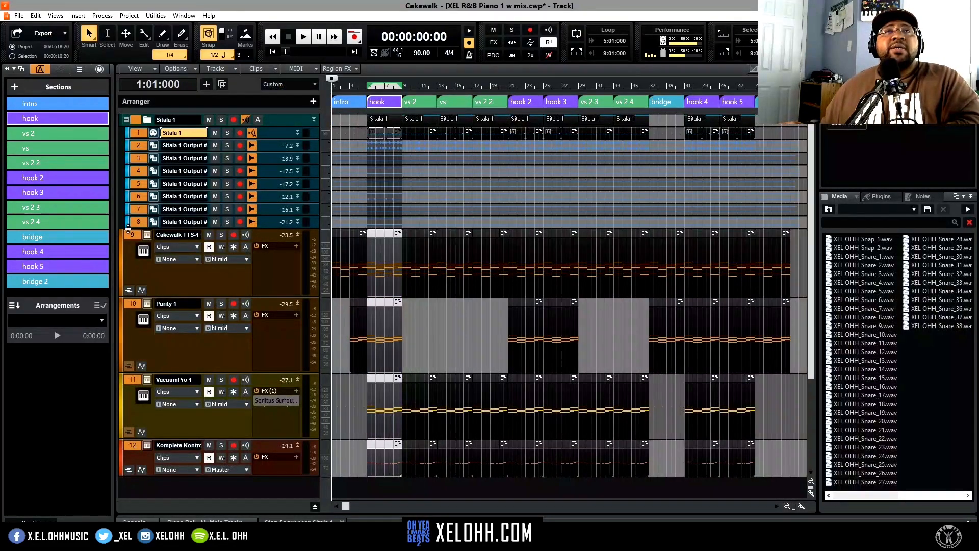
Inspect the Cakewalk TTS-1 instrument on track 9 and play its part soloed in the mixing console.
{"action": "left_click", "coordinate": [147, 236]}
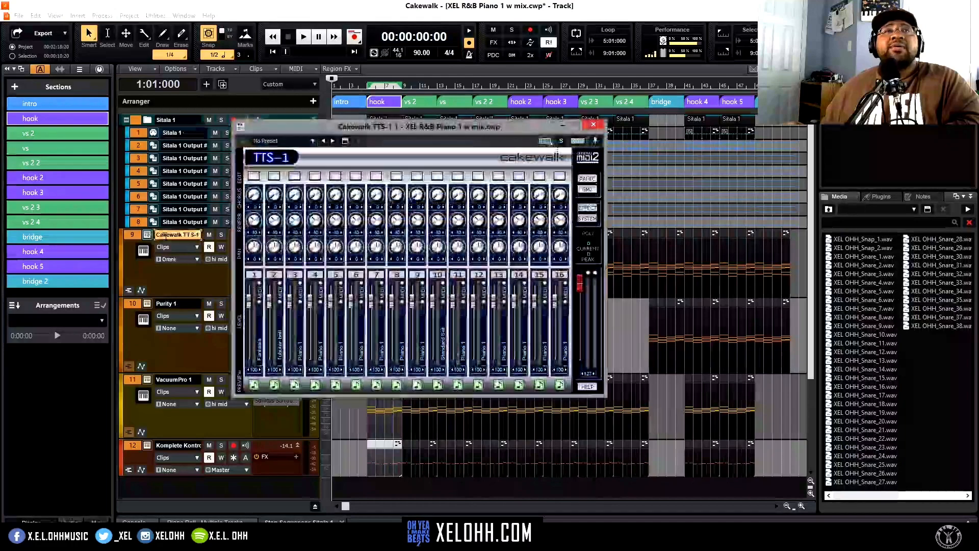
{"action": "left_click", "coordinate": [593, 125]}
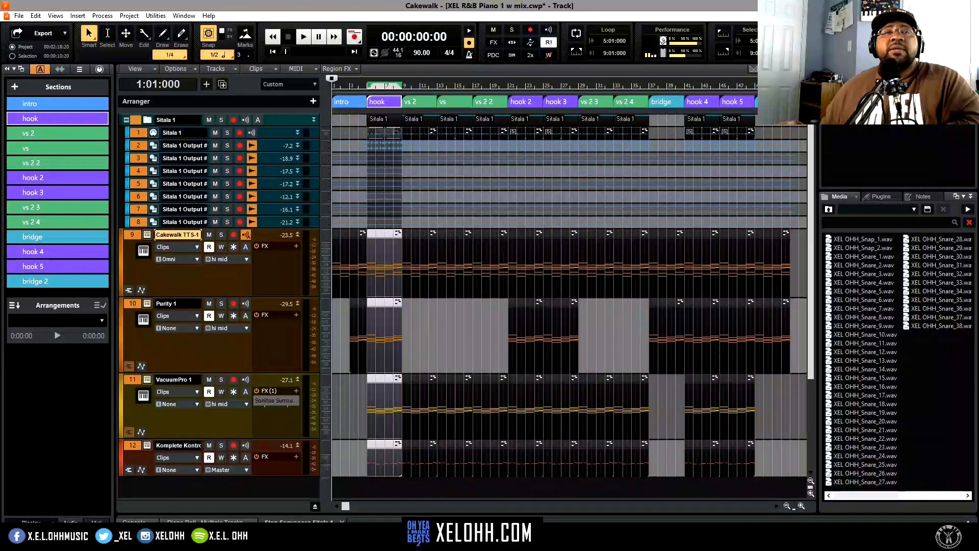
{"action": "left_click", "coordinate": [134, 522]}
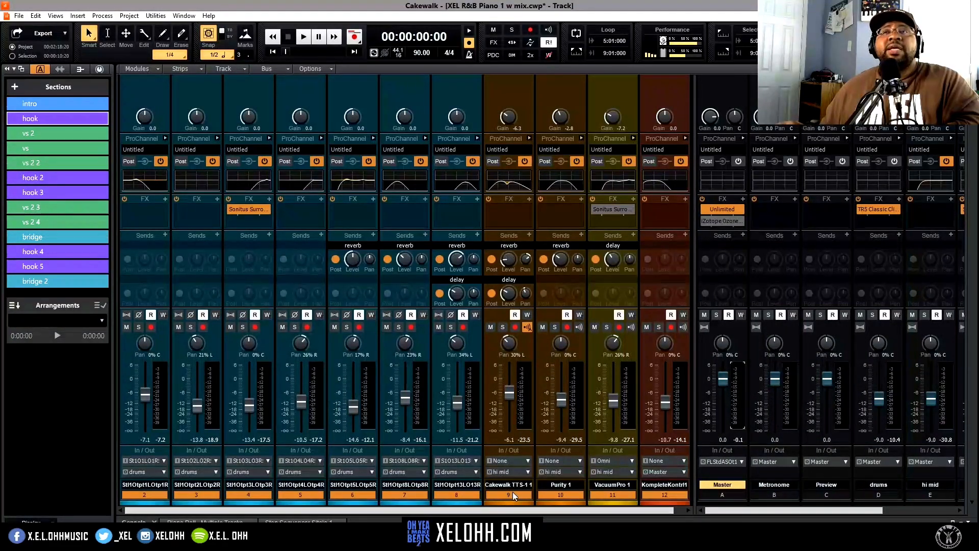
{"action": "left_click", "coordinate": [502, 327]}
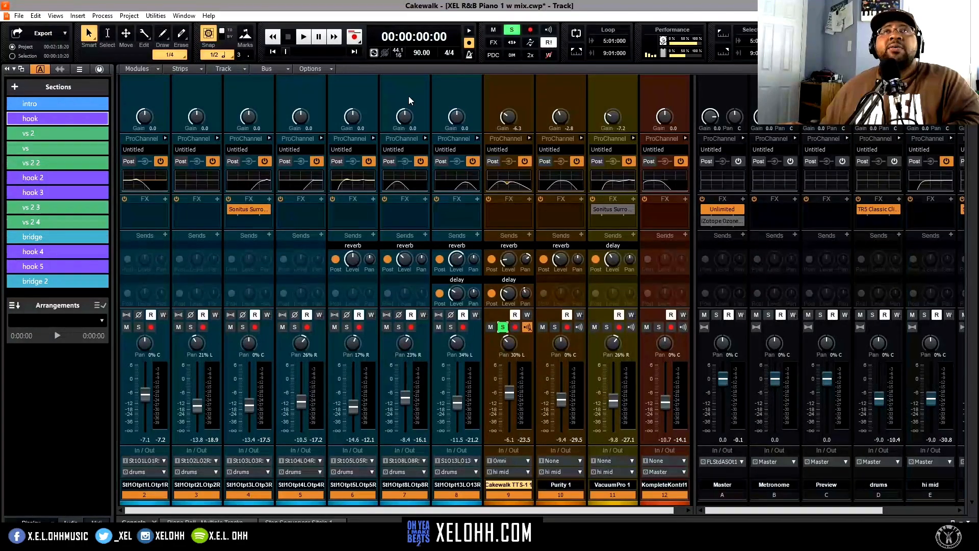
{"action": "left_click", "coordinate": [305, 38]}
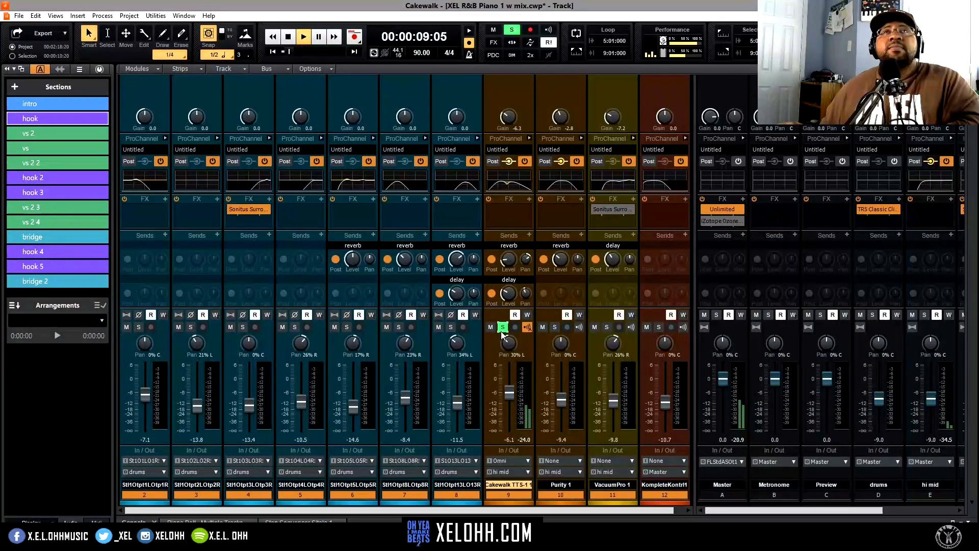
{"action": "key", "text": "space"}
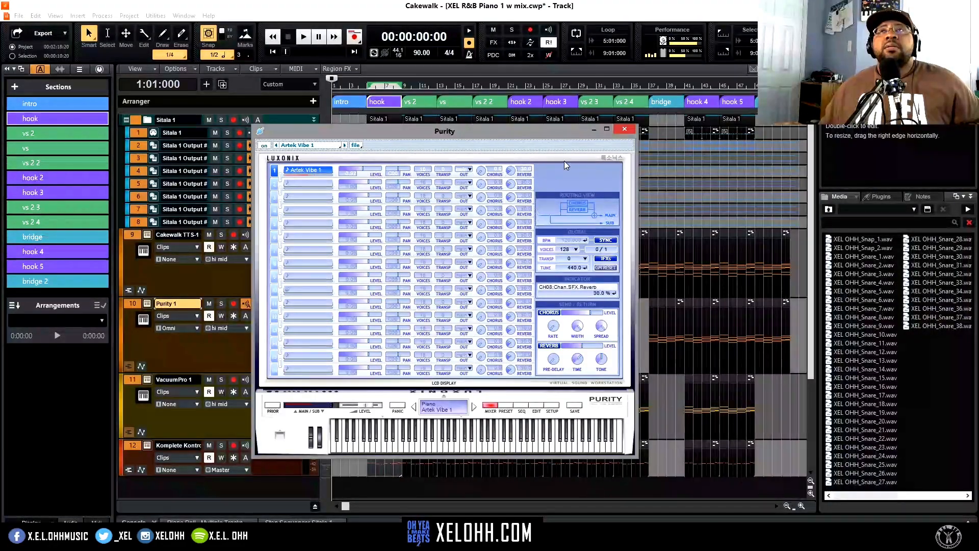
Inspect the Purity, VacuumPro and Komplete Kontrol instruments on tracks 10, 11 and 12, closing each window.
{"action": "left_click", "coordinate": [625, 130]}
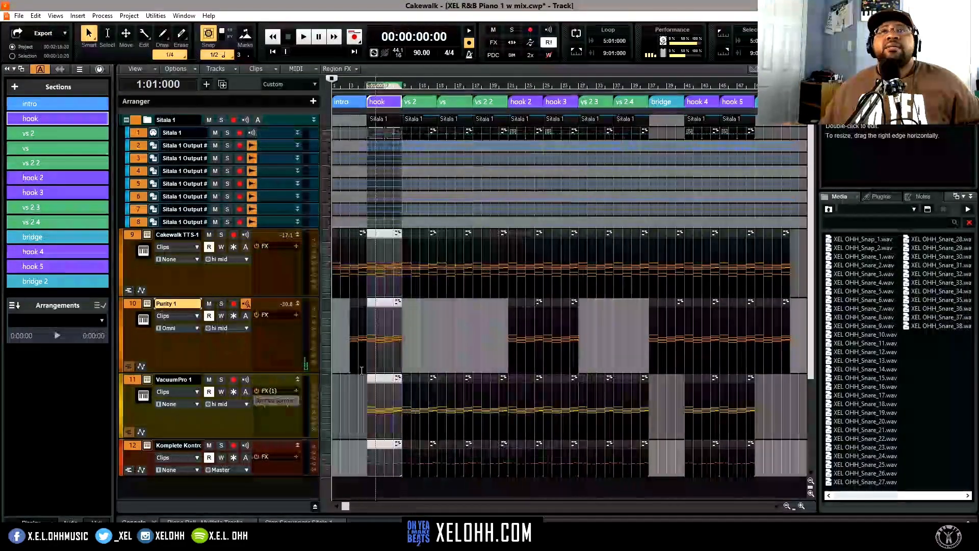
{"action": "left_click", "coordinate": [148, 381]}
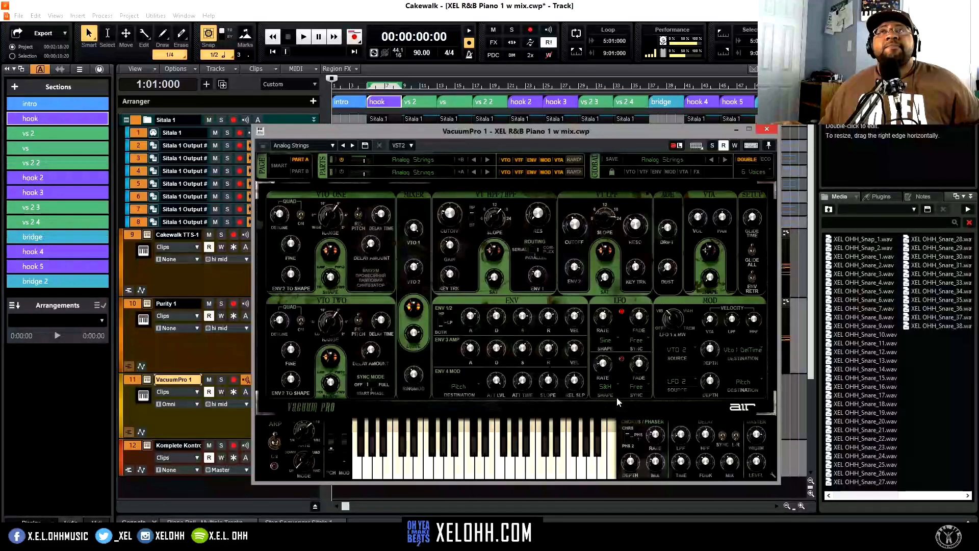
{"action": "left_click", "coordinate": [768, 129]}
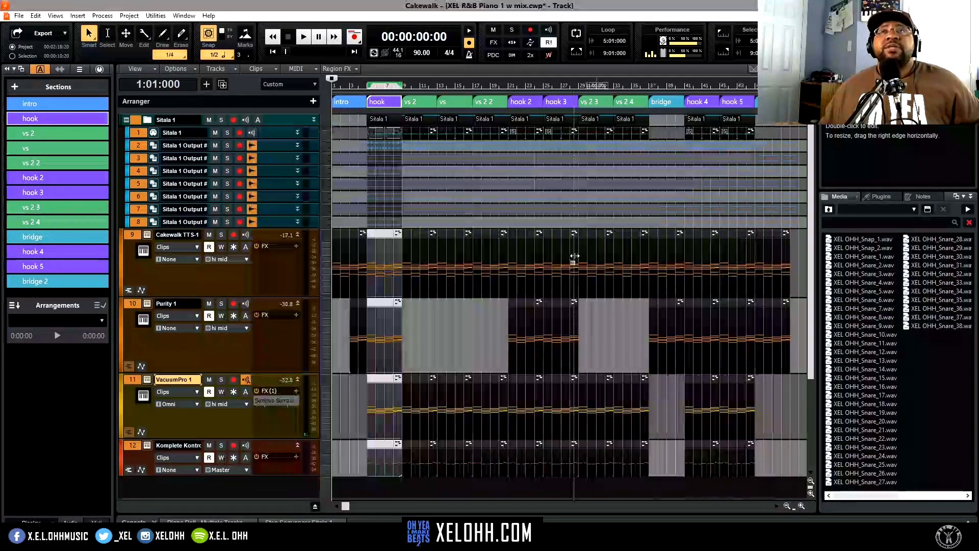
{"action": "left_click", "coordinate": [148, 445]}
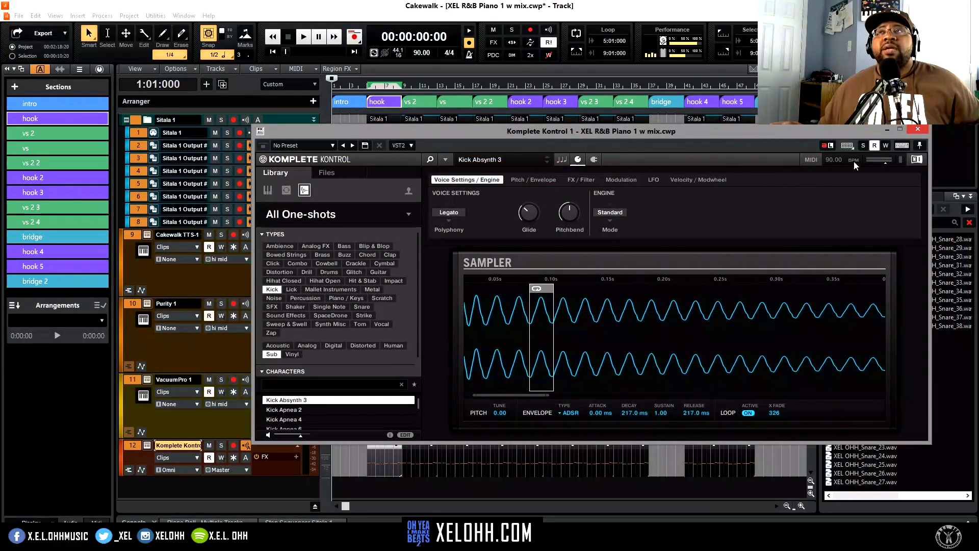
{"action": "left_click", "coordinate": [918, 130]}
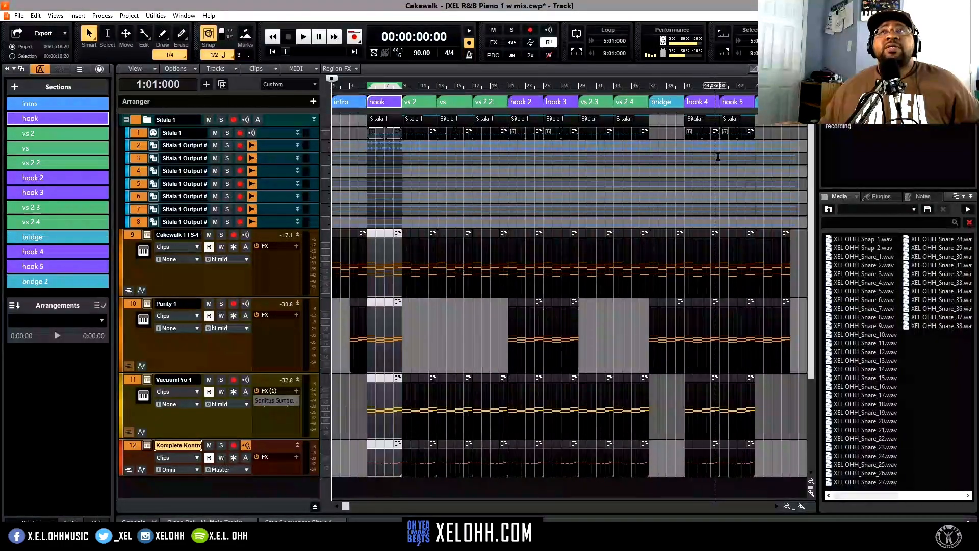
Play the song while examining the notes of tracks 9 to 12 in the piano roll and the drum pattern in the step sequencer.
{"action": "left_click", "coordinate": [304, 38]}
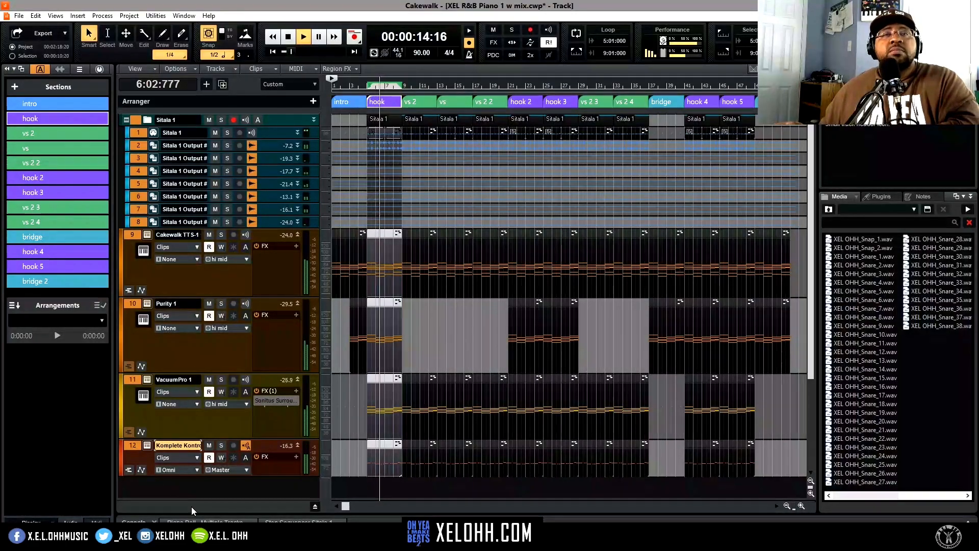
{"action": "left_click", "coordinate": [200, 522]}
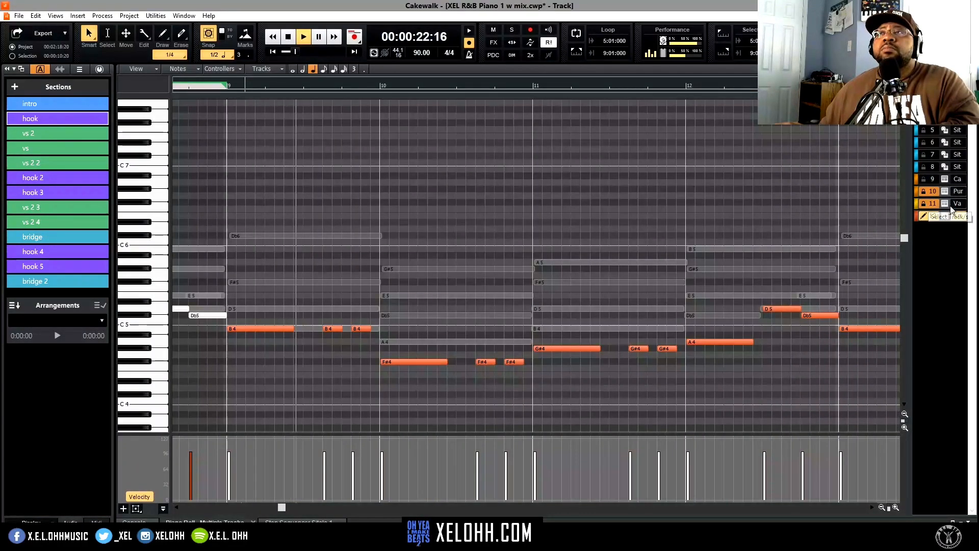
{"action": "left_click", "coordinate": [957, 204]}
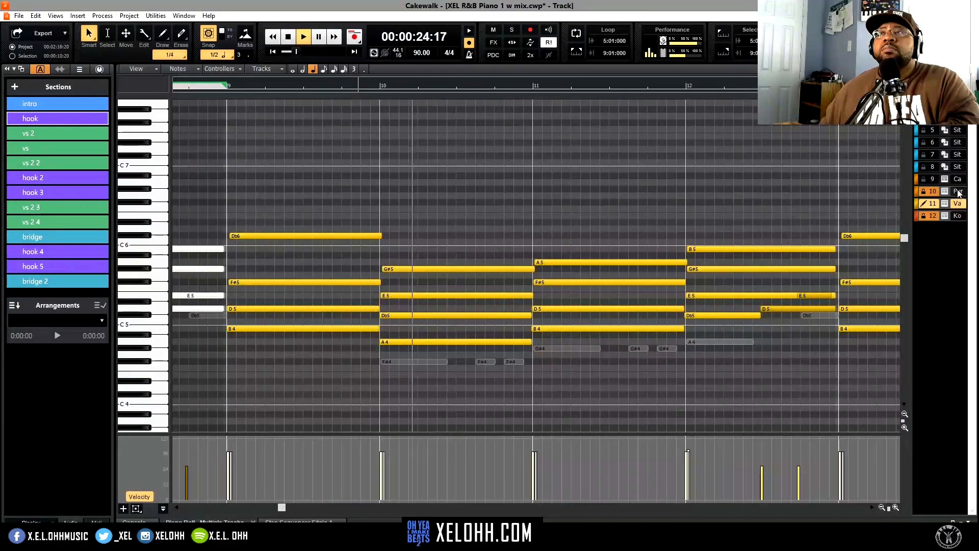
{"action": "left_click", "coordinate": [958, 191]}
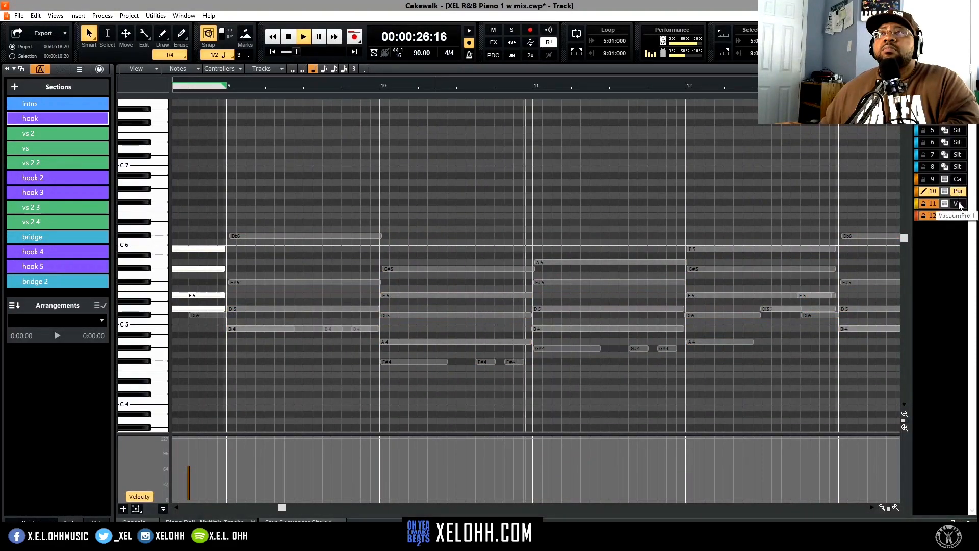
{"action": "left_click", "coordinate": [957, 203]}
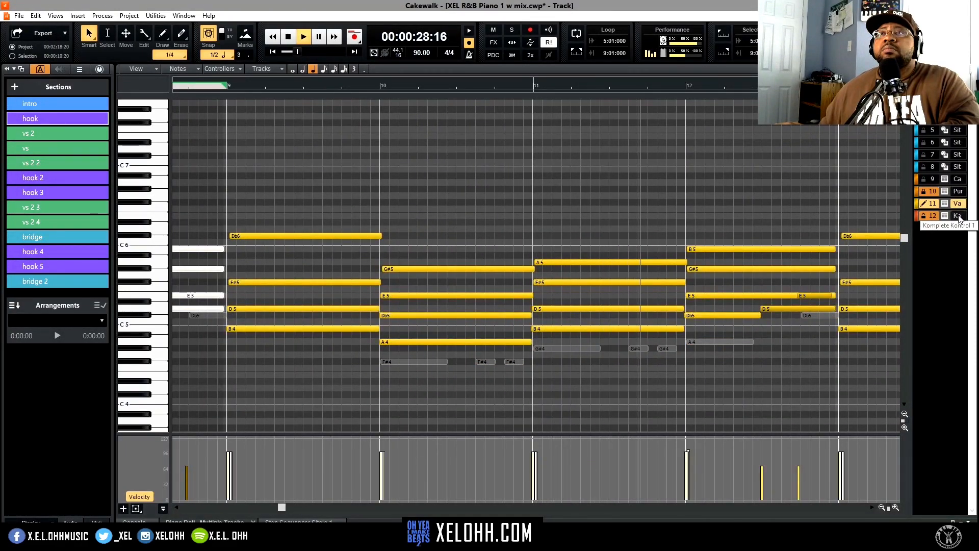
{"action": "left_click", "coordinate": [957, 215]}
{"action": "left_click", "coordinate": [958, 191]}
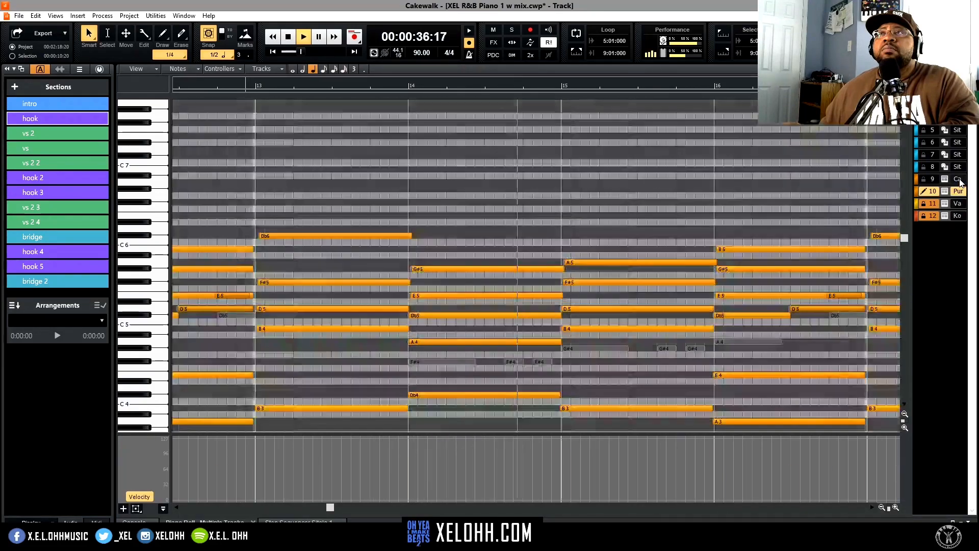
{"action": "left_click", "coordinate": [958, 179]}
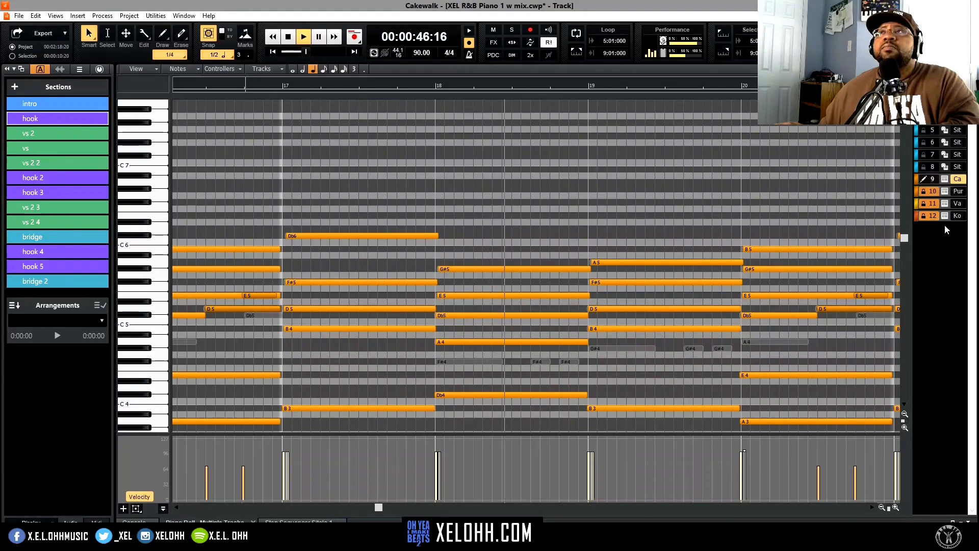
{"action": "left_click", "coordinate": [957, 203]}
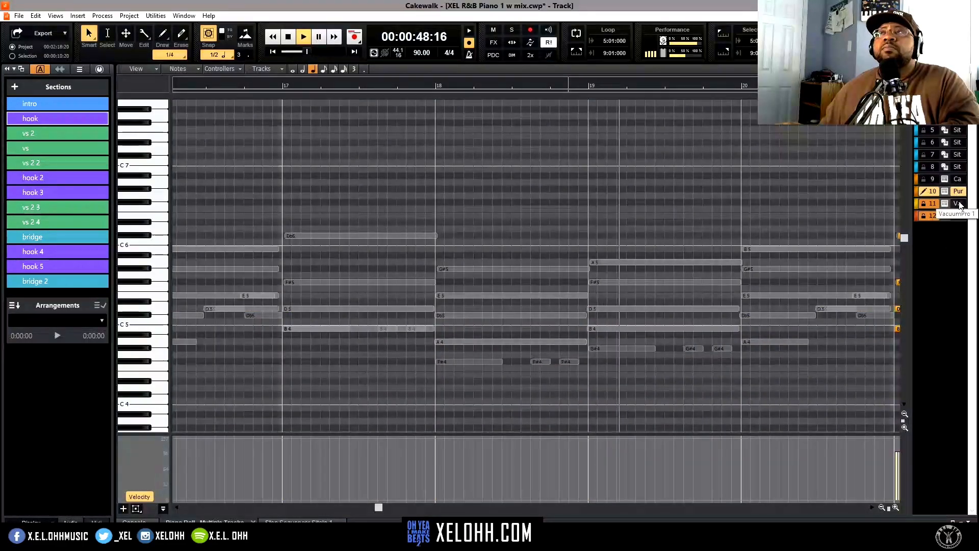
{"action": "left_click", "coordinate": [958, 215]}
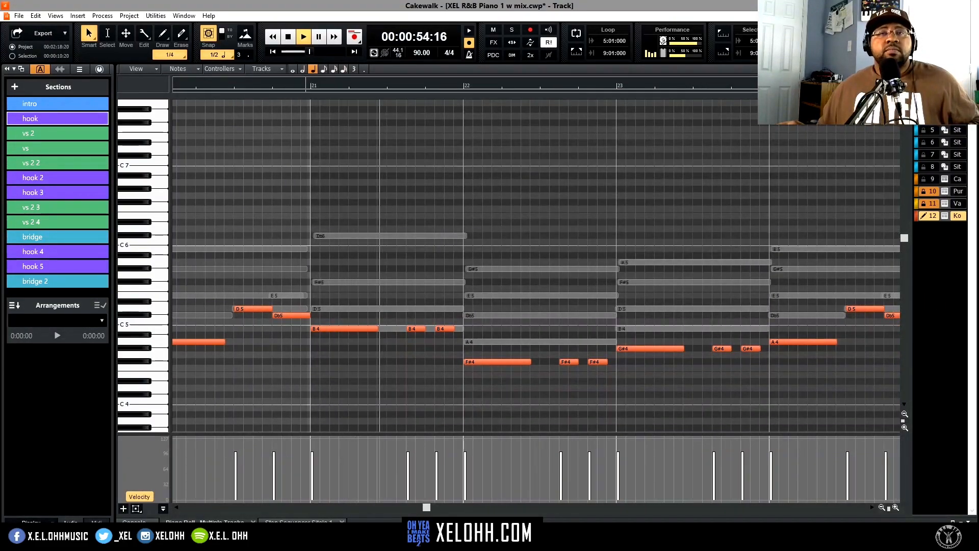
{"action": "left_click", "coordinate": [299, 521]}
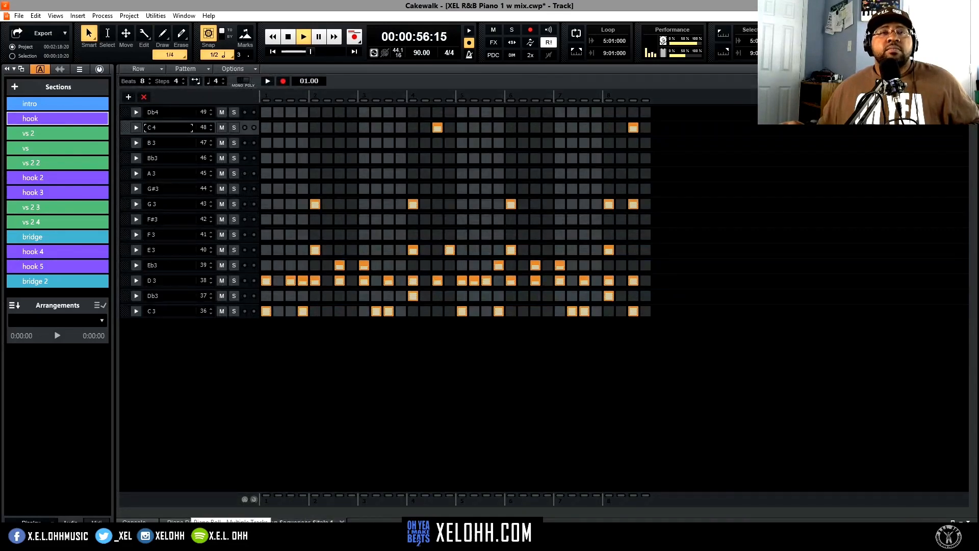
Show the drums, hi mid, reverb and delay buses in the console and open the drums bus's TR5 Classic Clipper.
{"action": "left_click", "coordinate": [134, 522]}
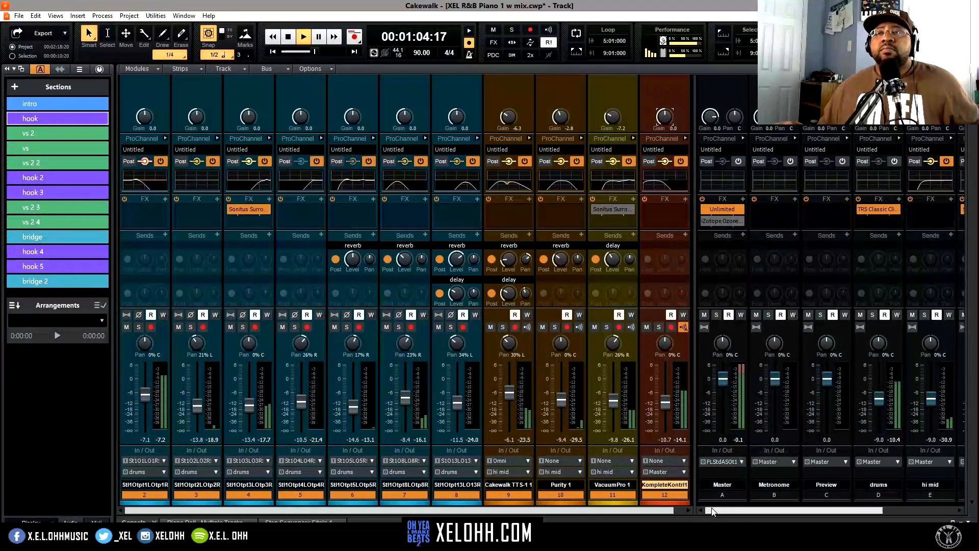
{"action": "left_click_drag", "start_coordinate": [724, 510], "coordinate": [826, 513]}
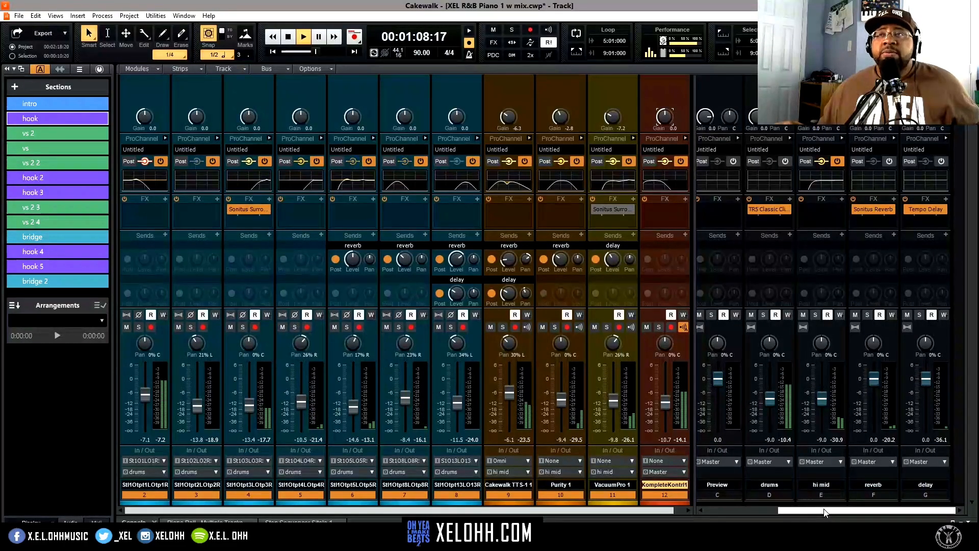
{"action": "left_click_drag", "start_coordinate": [794, 514], "coordinate": [791, 514]}
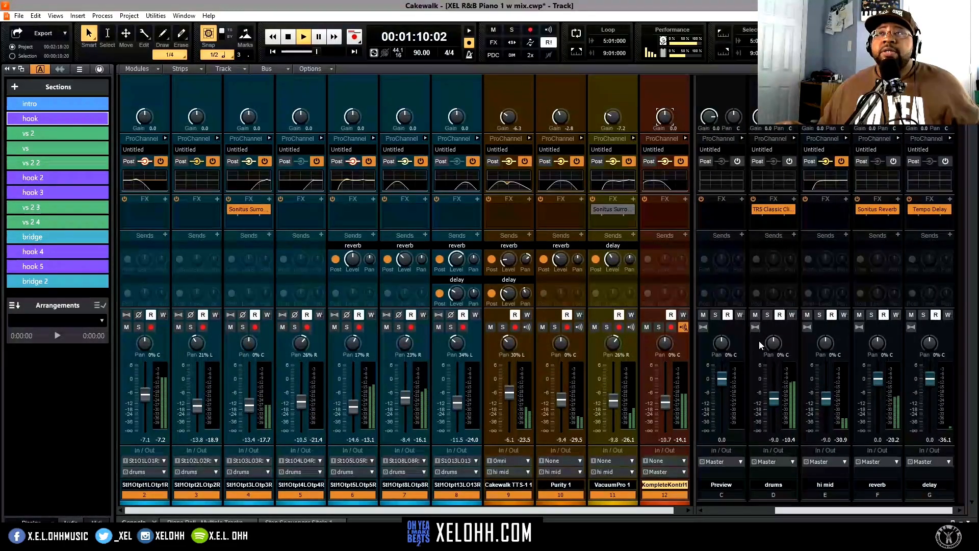
{"action": "double_click", "coordinate": [773, 209]}
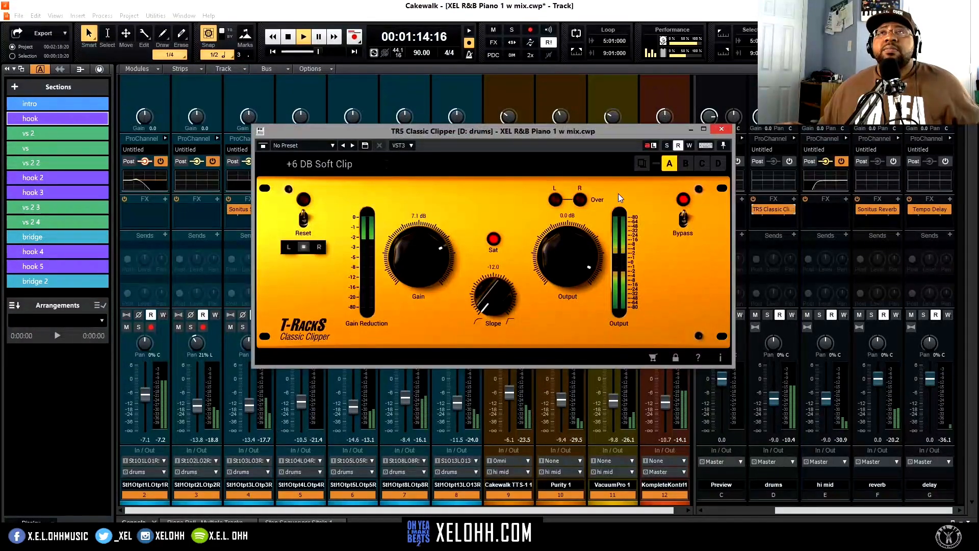
Close the TR5 Classic Clipper, then inspect the Unlimited limiter on the Master bus and close its window.
{"action": "left_click", "coordinate": [722, 129]}
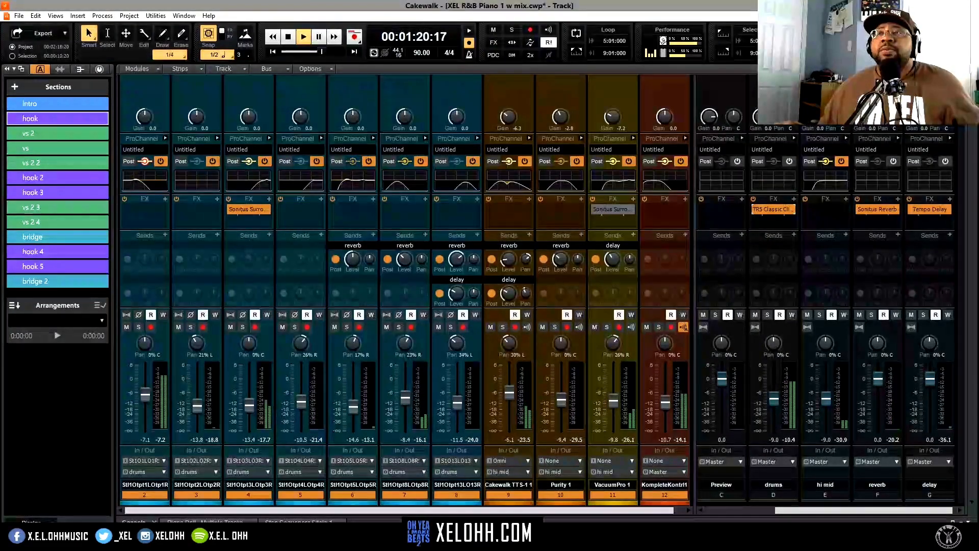
{"action": "left_click_drag", "start_coordinate": [803, 512], "coordinate": [733, 512]}
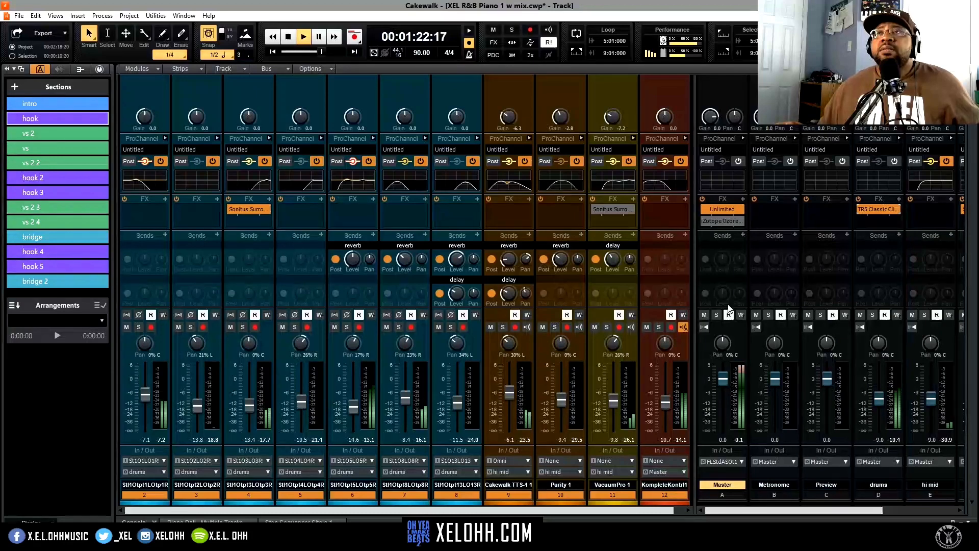
{"action": "double_click", "coordinate": [723, 209]}
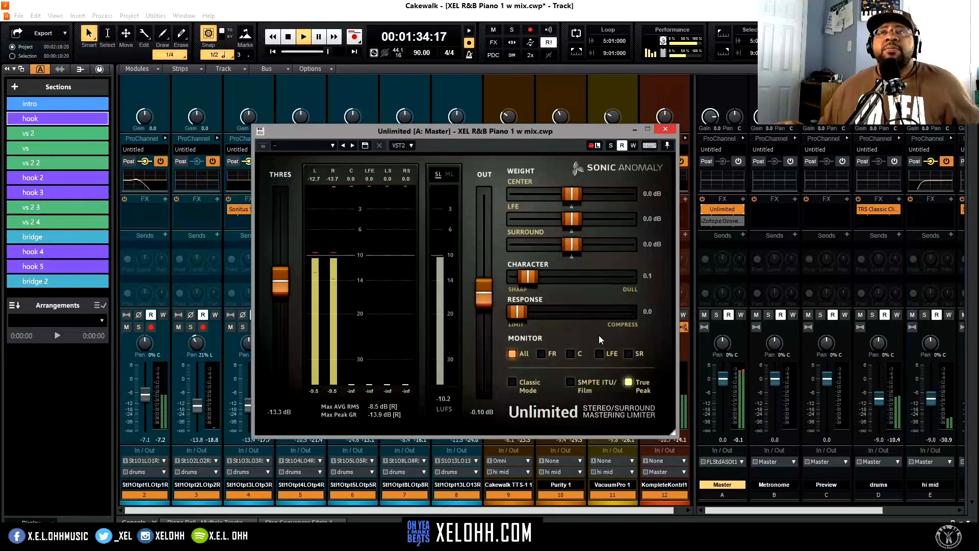
{"action": "left_click", "coordinate": [667, 131]}
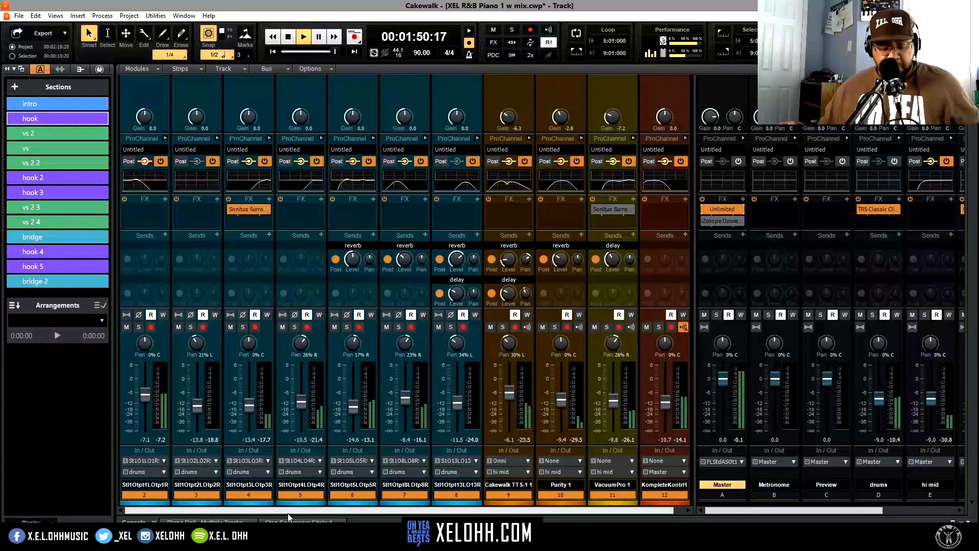
Hide the mixing console and view the arrangement in the track view through the bridge 2 section.
{"action": "key", "text": "d"}
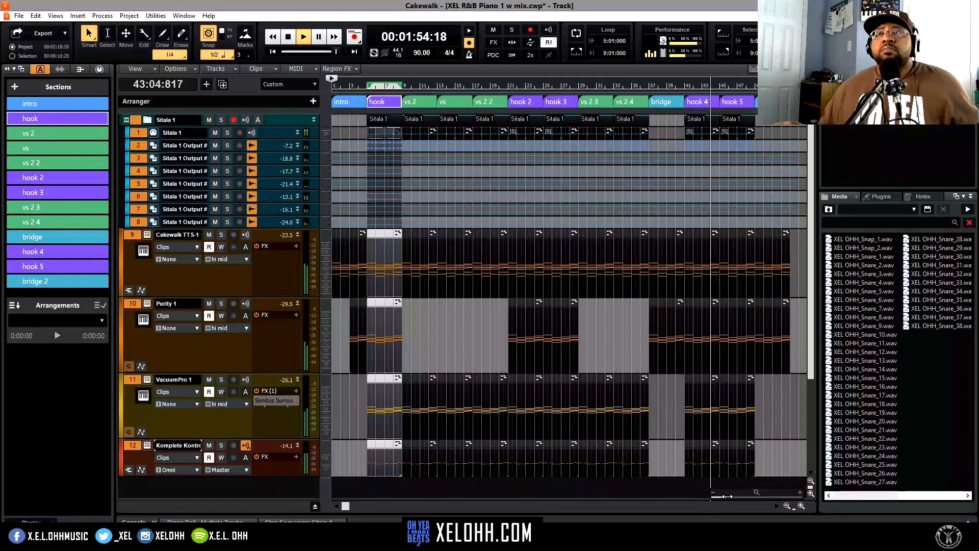
{"action": "left_click", "coordinate": [787, 505]}
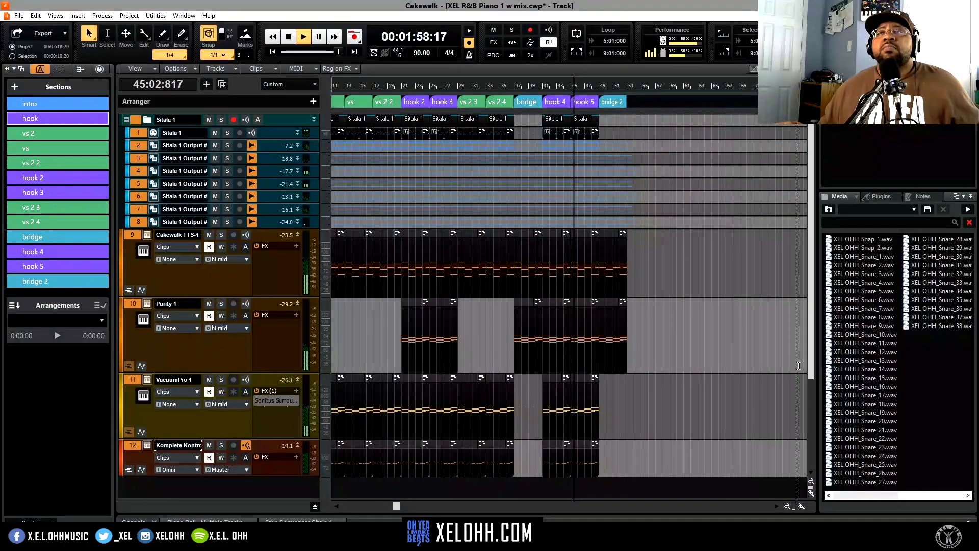